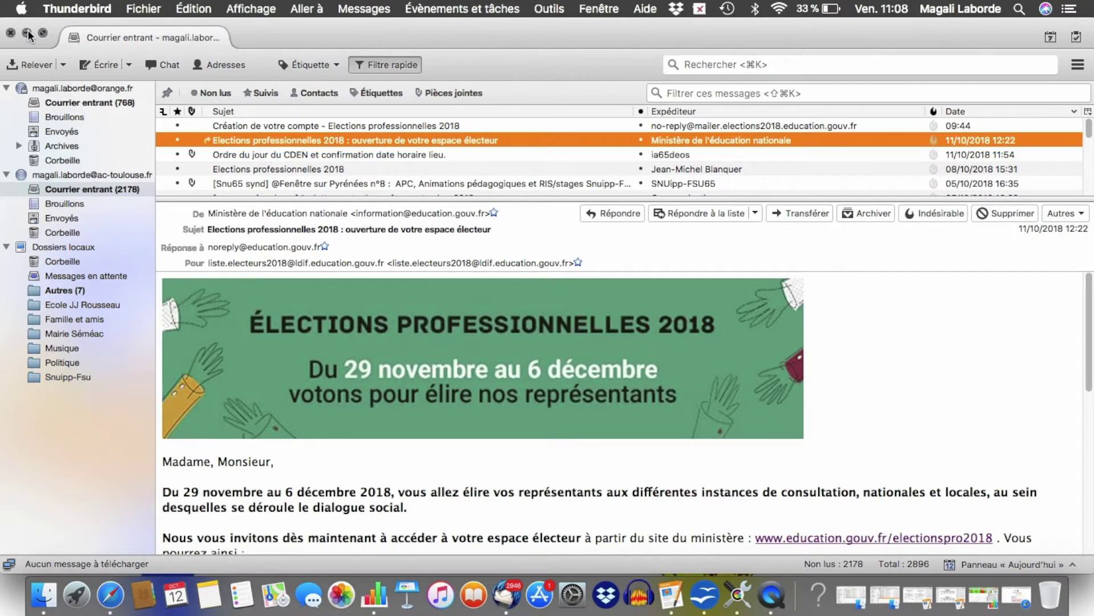
# Minimize the Thunderbird mail window to reveal the desktop.
pyautogui.click(27, 31)
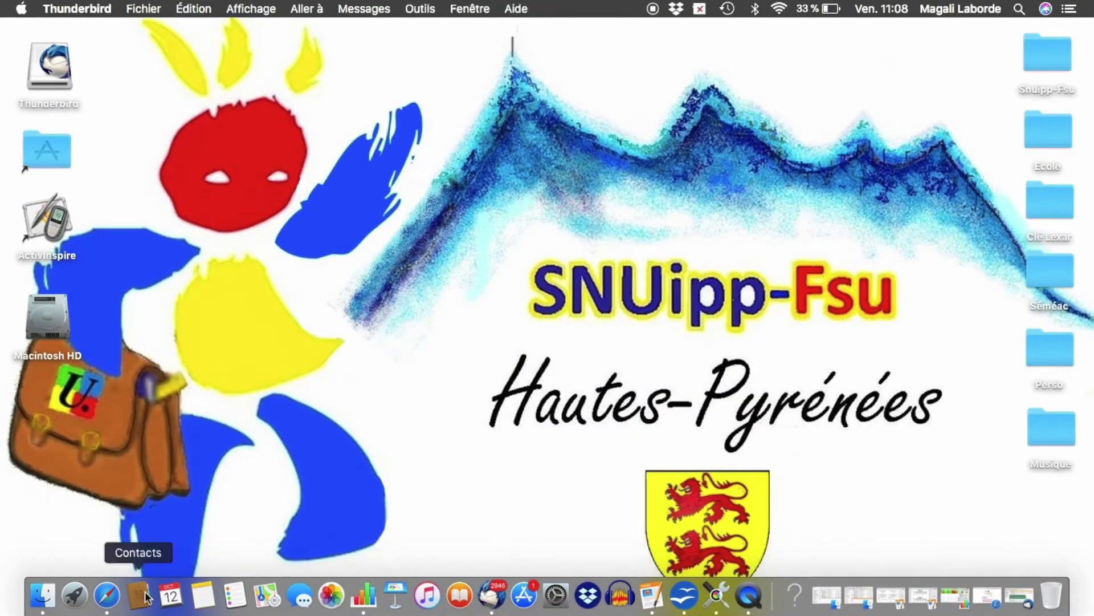
# Launch Safari and sign in to the Toulouse academic webmail with the pre-filled credentials.
pyautogui.click(102, 597)
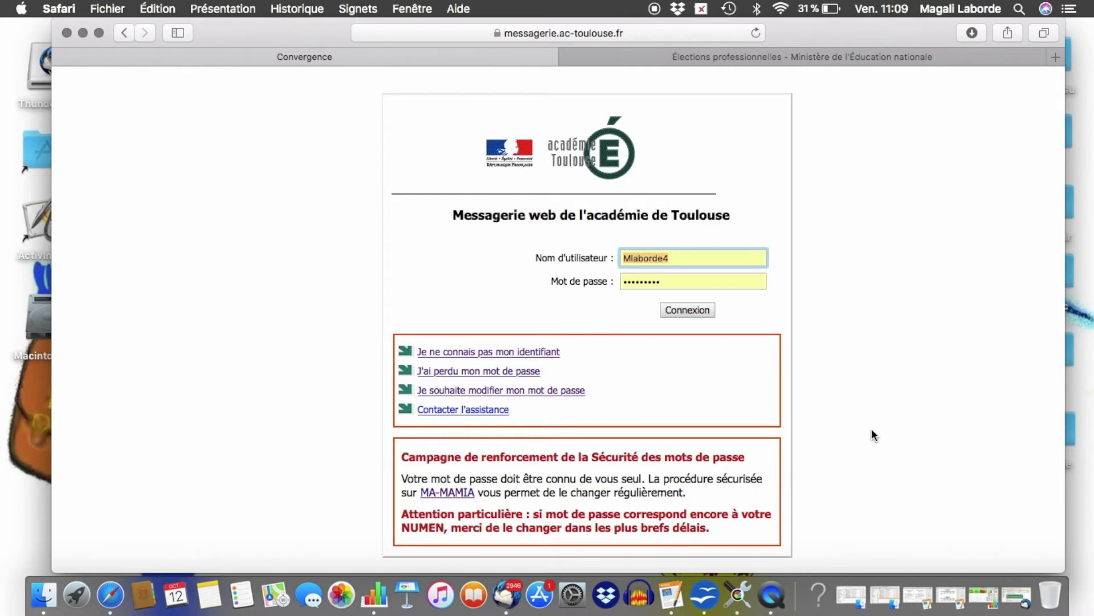
pyautogui.click(696, 312)
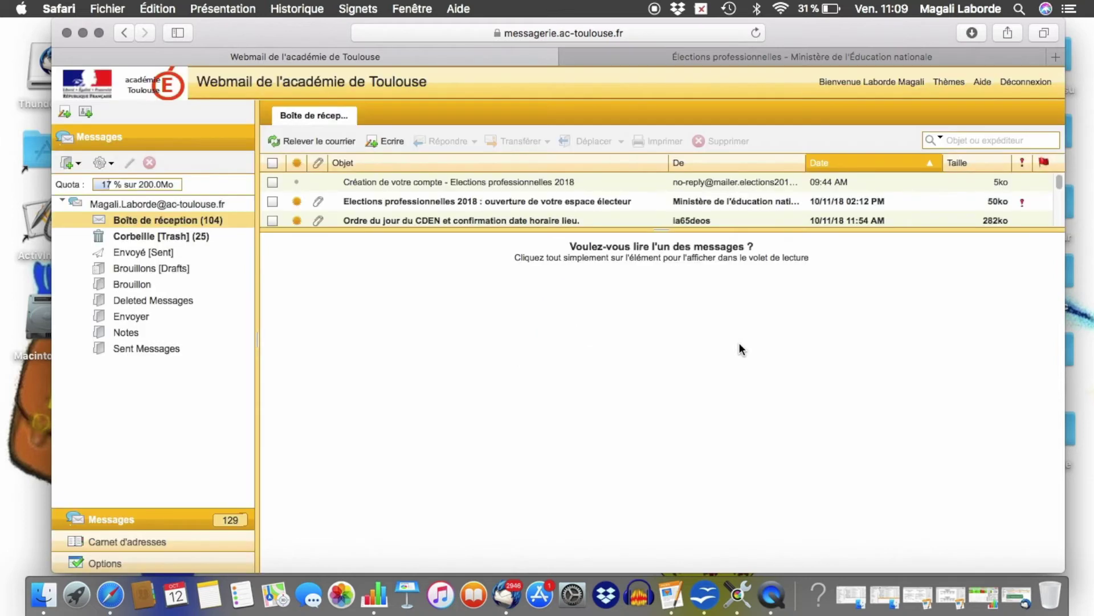
# Open and scroll through the 'ouverture de votre espace électeur' message.
pyautogui.click(529, 203)
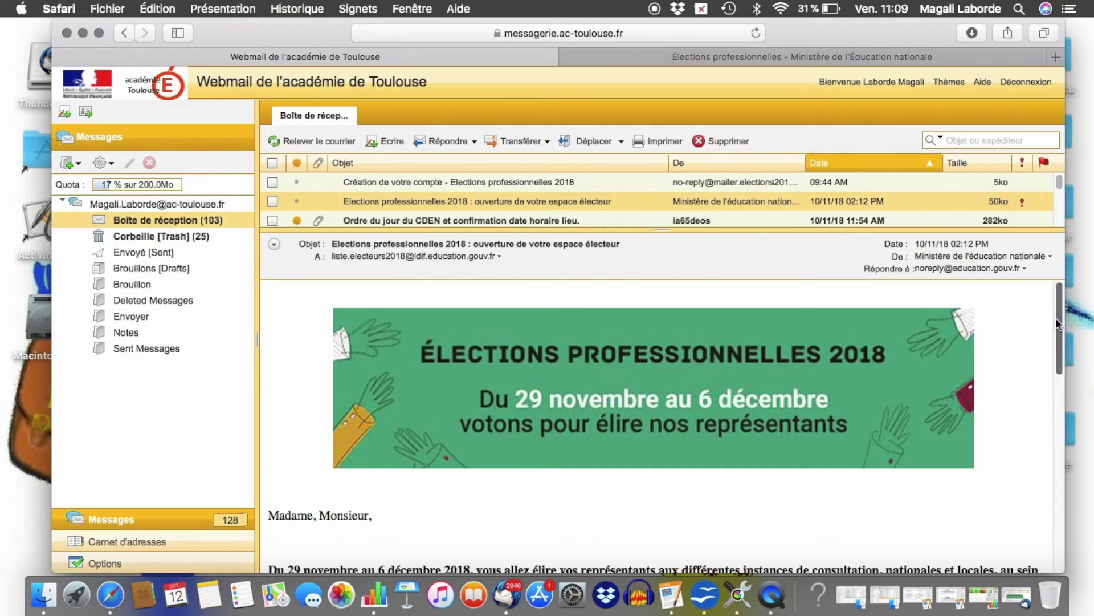
pyautogui.moveTo(1058, 316); pyautogui.dragTo(1070, 415)
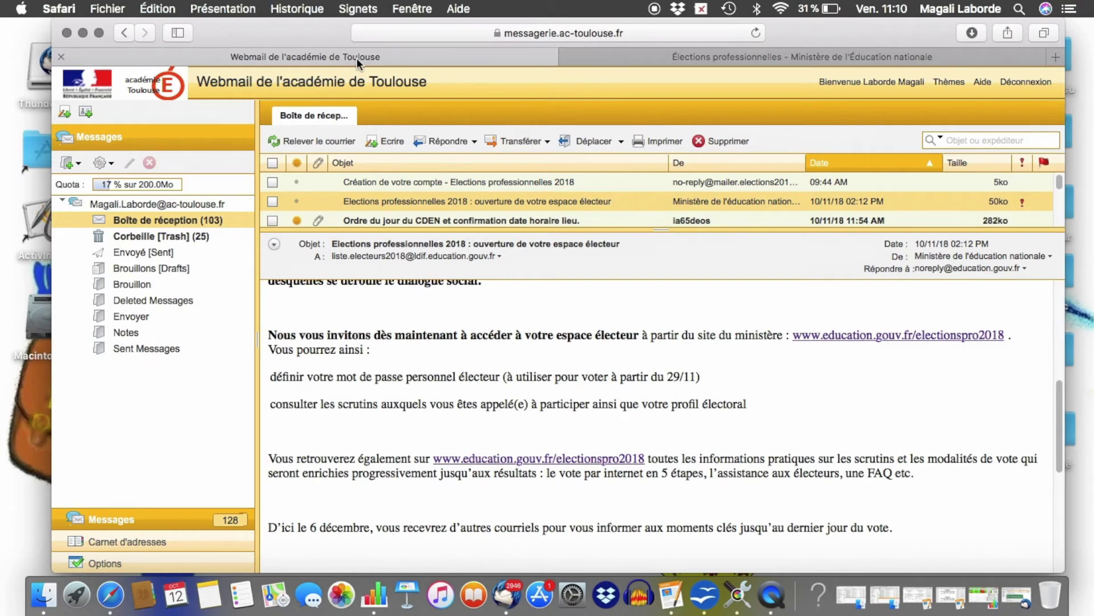
# On the Élections professionnelles page, follow the 'Je me connecte à mon espace électeur' button.
pyautogui.click(685, 57)
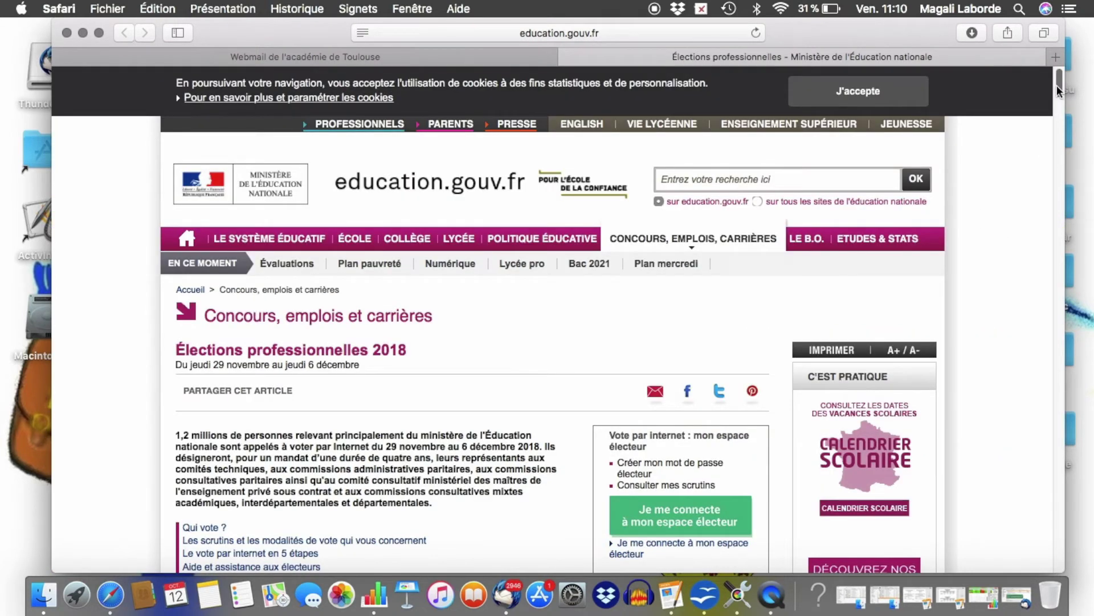
pyautogui.scroll(-1, 1057, 91)
pyautogui.scroll(-5, 1058, 91)
pyautogui.scroll(5, 1058, 89)
pyautogui.scroll(-2, 1058, 83)
pyautogui.moveTo(1055, 88); pyautogui.dragTo(1054, 104)
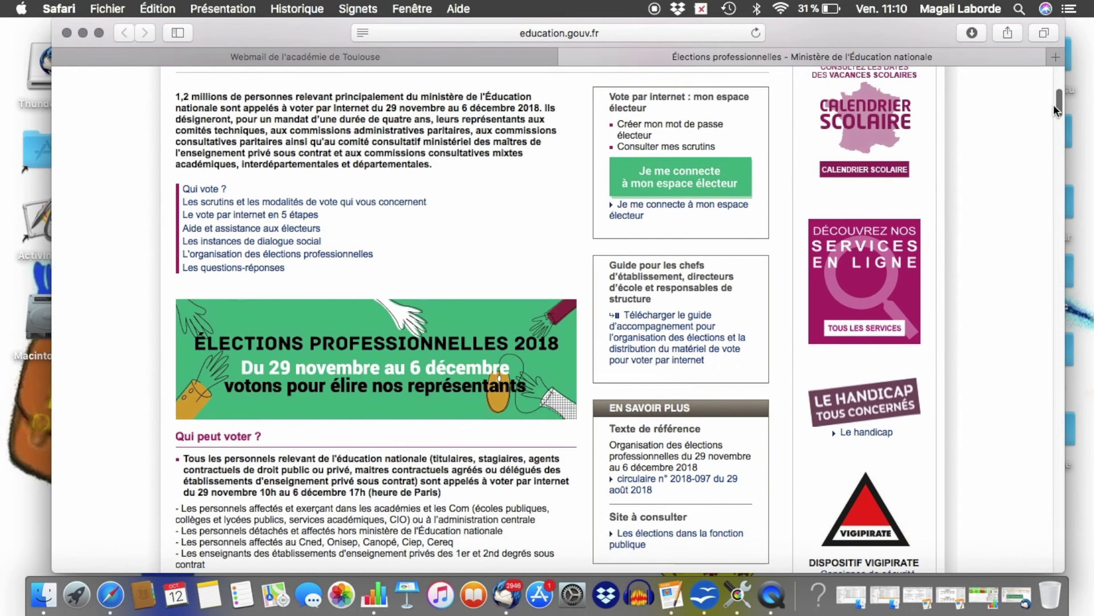
pyautogui.click(682, 184)
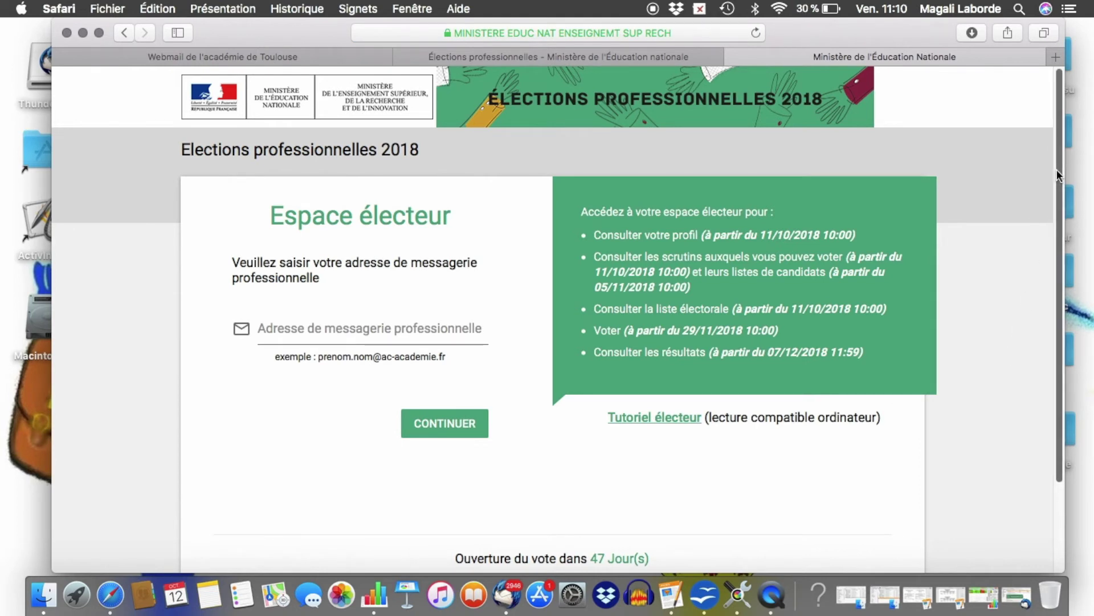
# Enter the professional academic e-mail address and continue to the password page.
pyautogui.scroll(-2, 1056, 169)
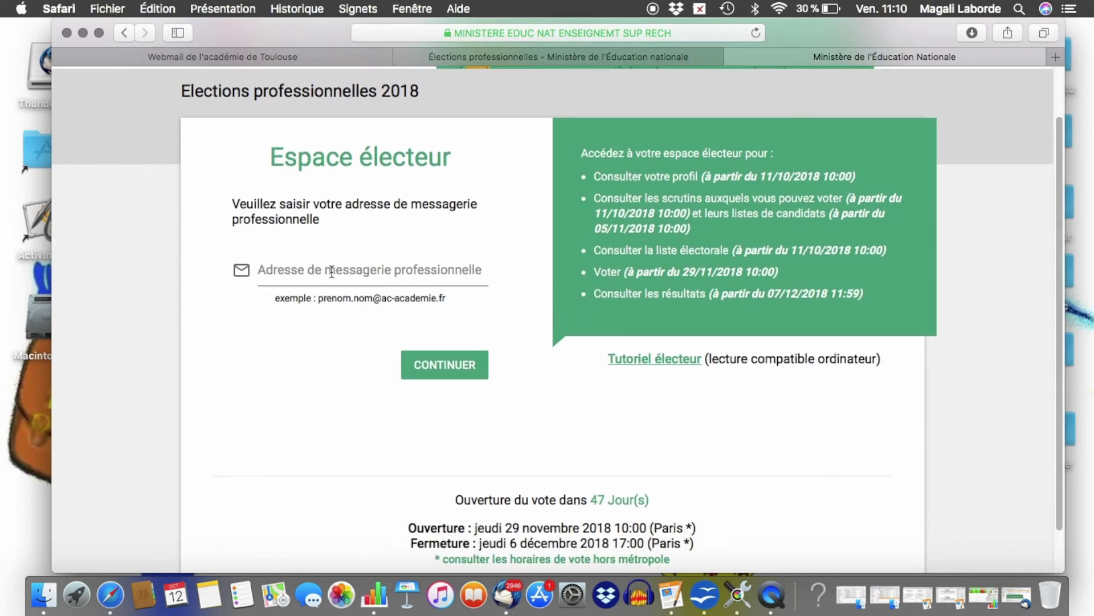
pyautogui.click(331, 272)
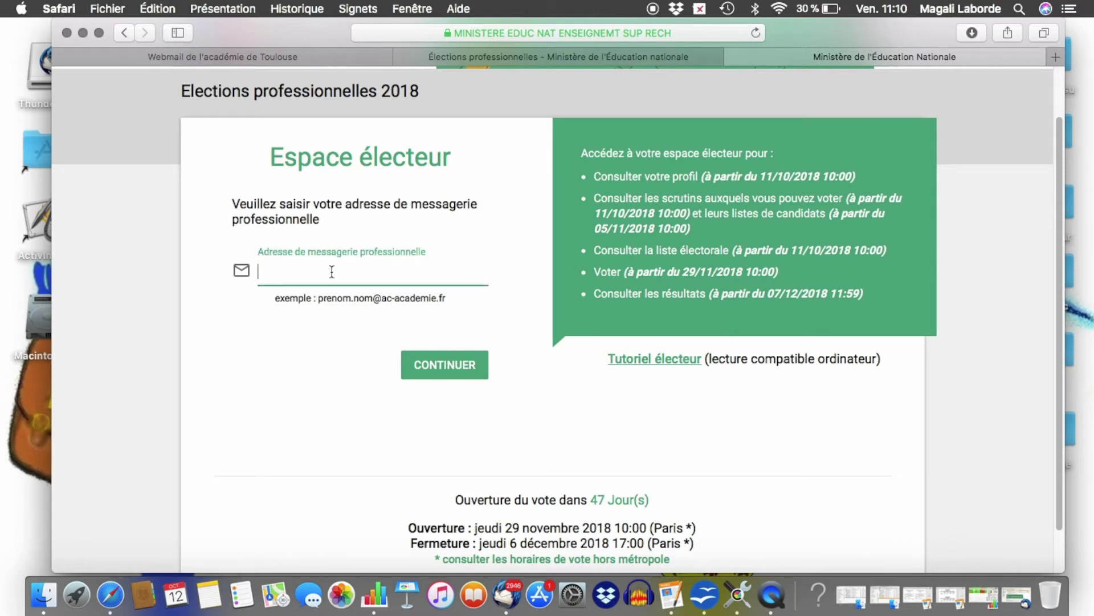
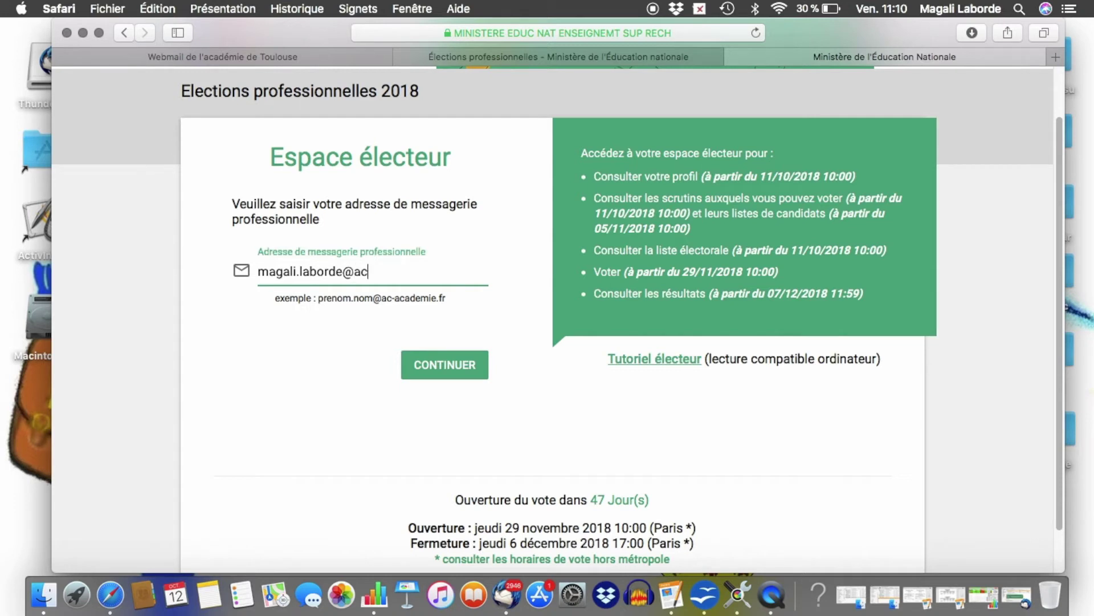
pyautogui.click(446, 366)
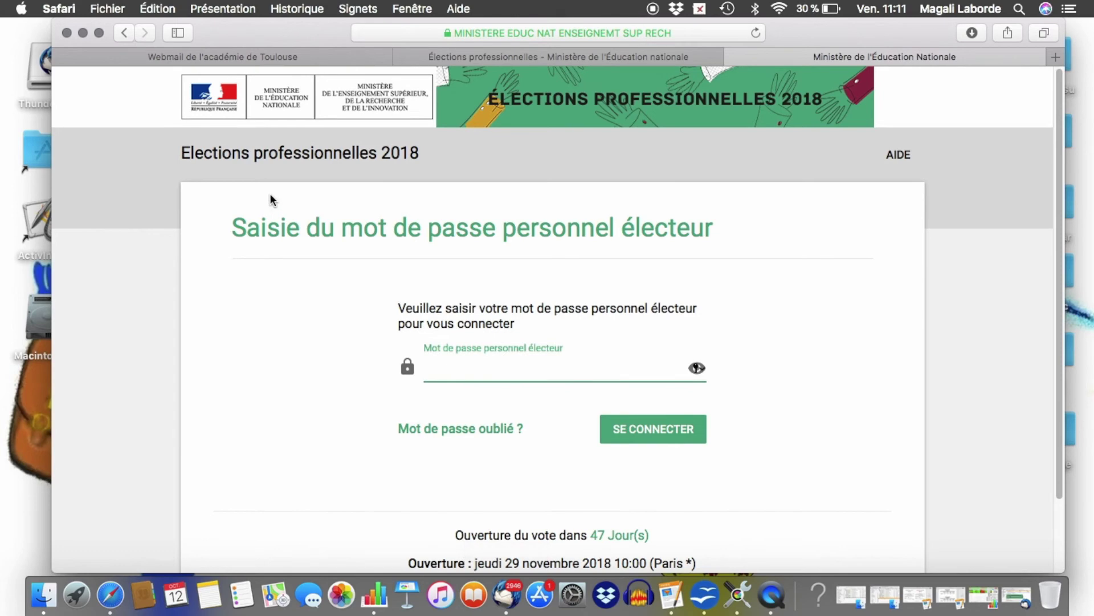
# Check the 'Création de votre compte' webmail message, then return to the elections page.
pyautogui.click(235, 56)
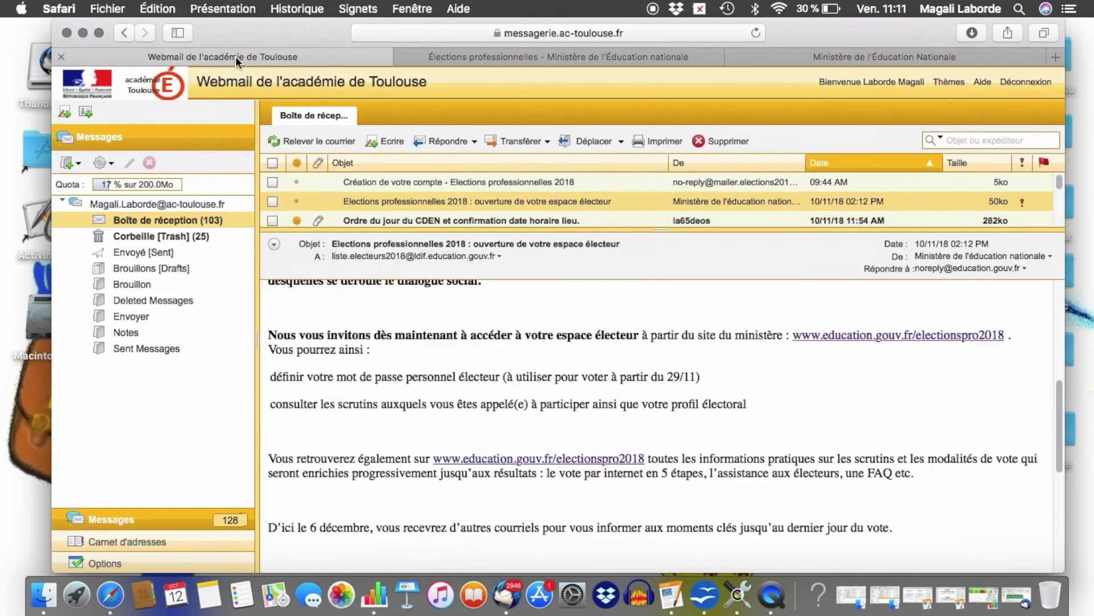
pyautogui.click(431, 183)
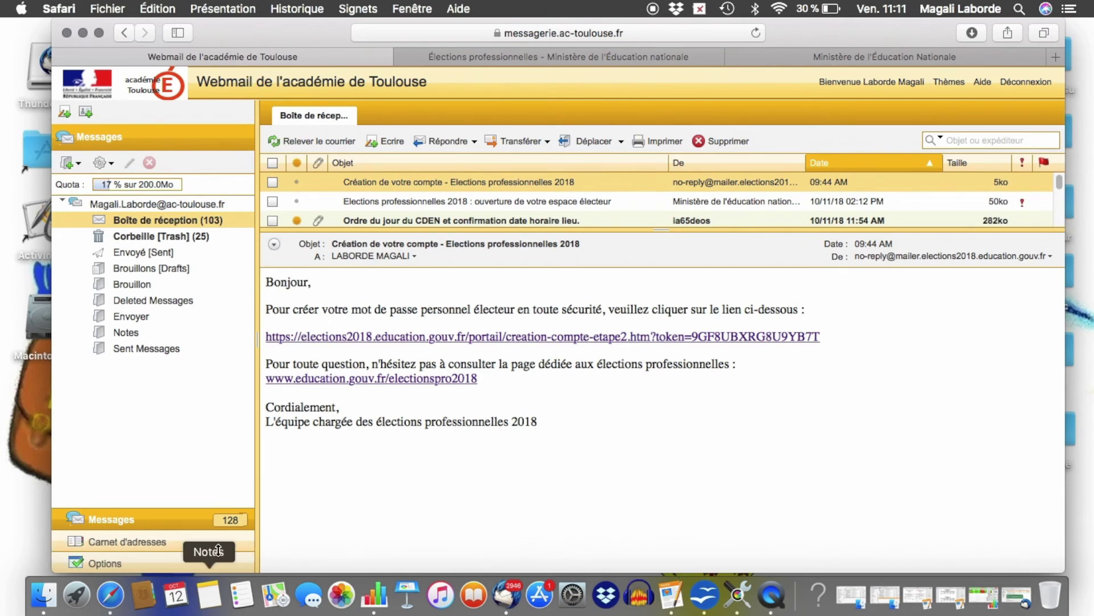
pyautogui.click(555, 54)
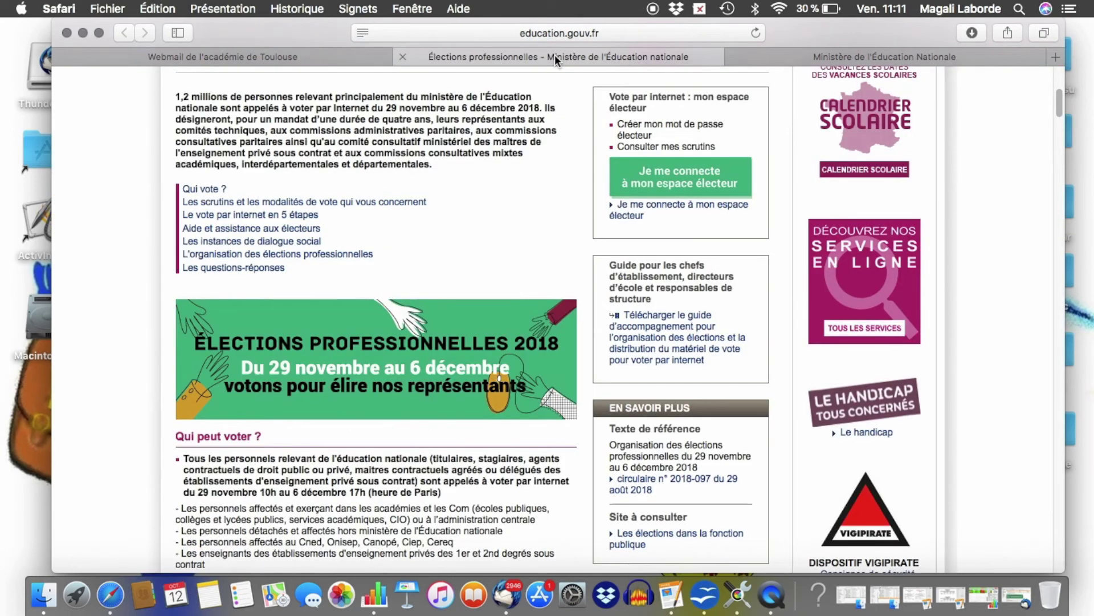
# Log in with the personal elector password and scroll through the Mon espace électeur page.
pyautogui.click(900, 62)
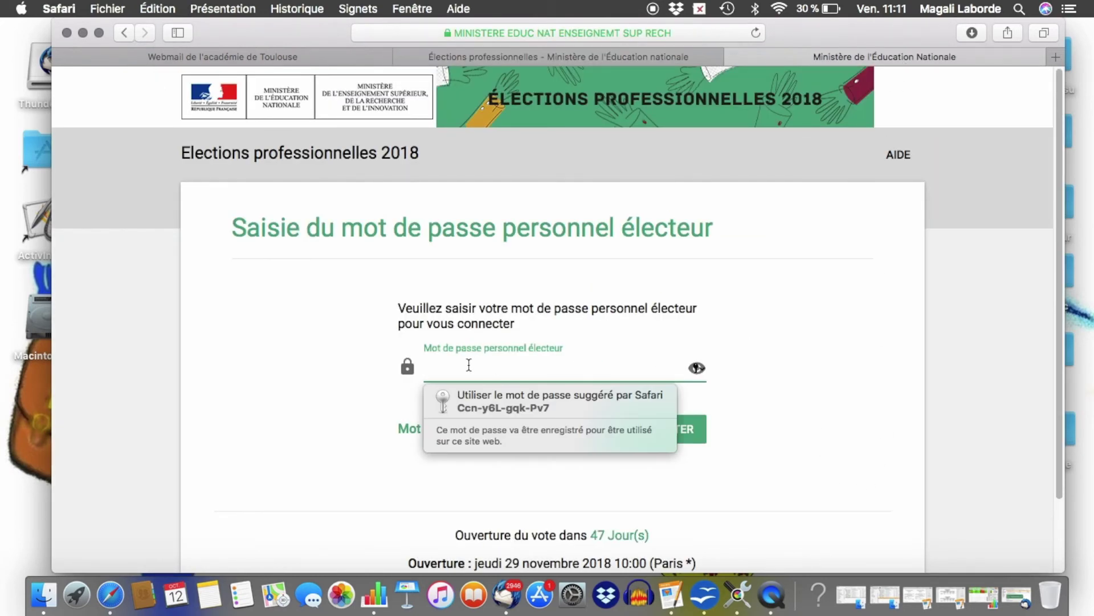
pyautogui.write('•••••')
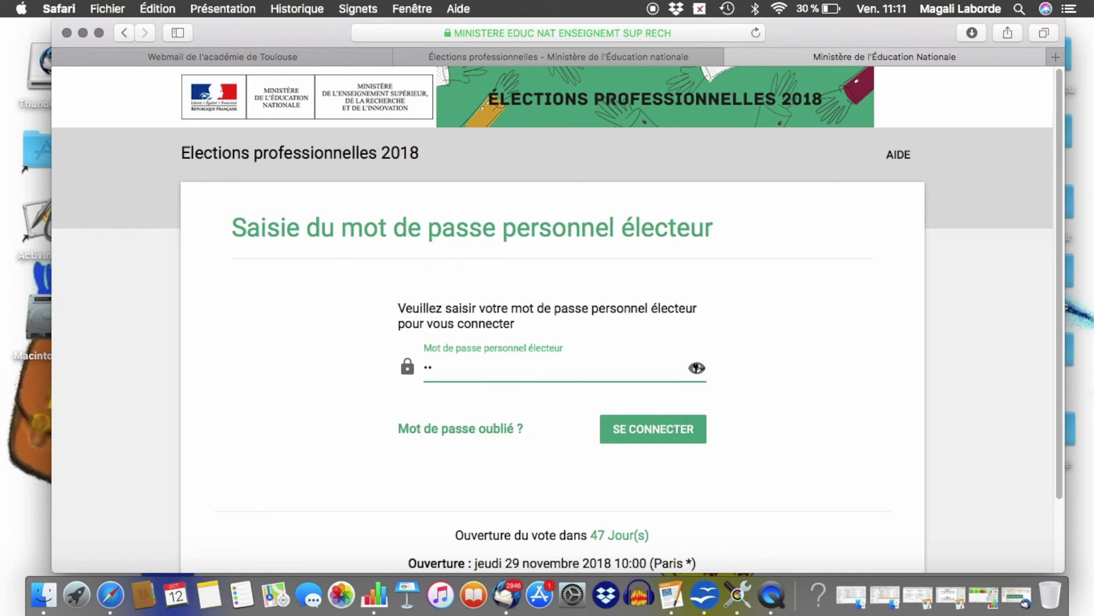
pyautogui.write('••••')
pyautogui.click(652, 426)
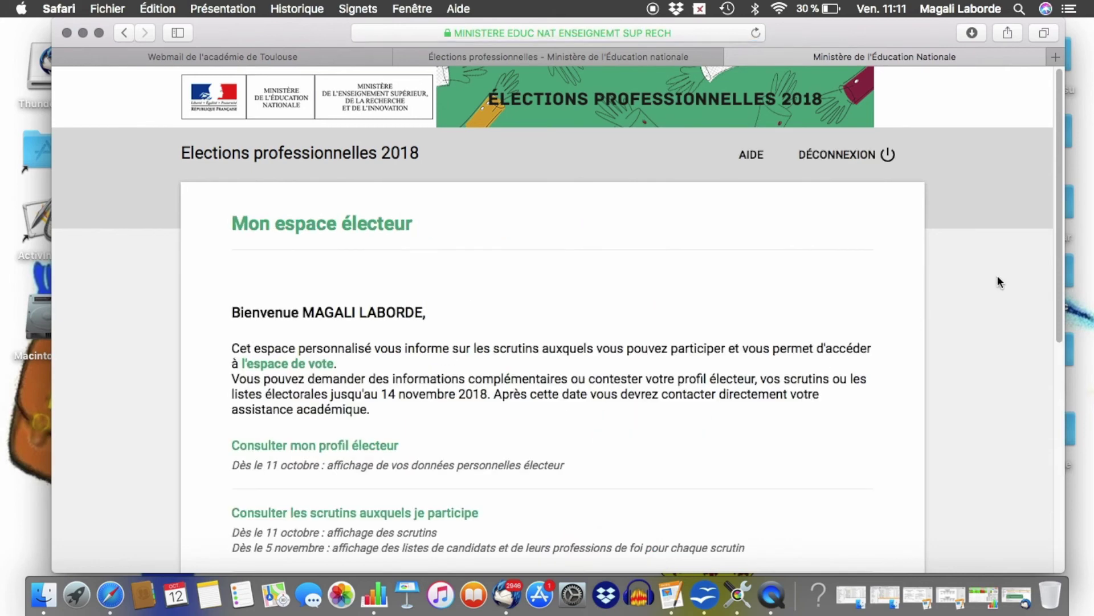
pyautogui.moveTo(1061, 173); pyautogui.dragTo(1078, 340)
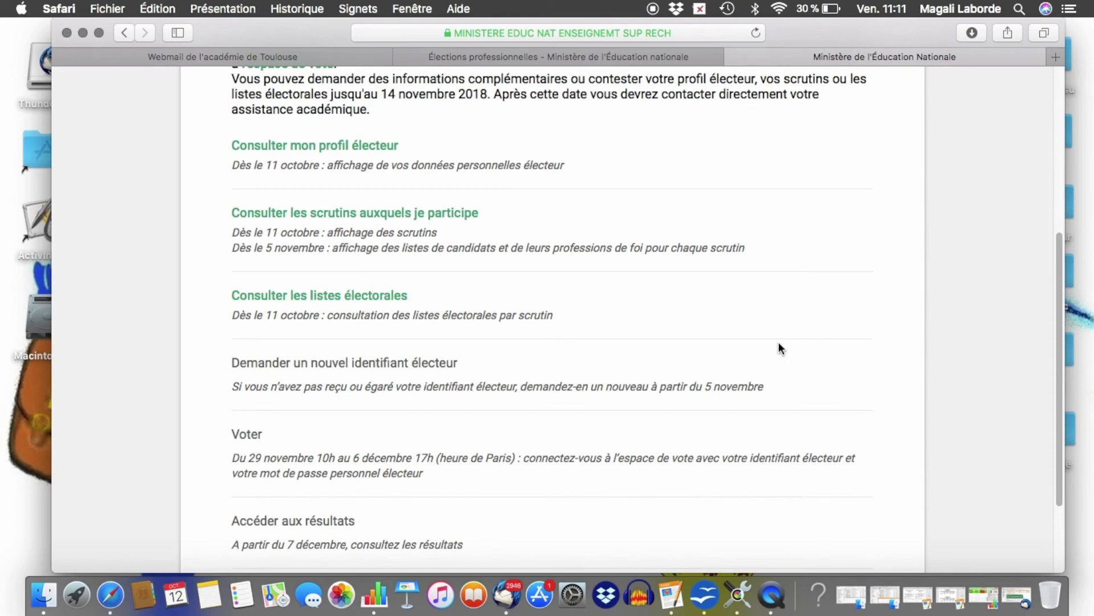
pyautogui.moveTo(1058, 334)
pyautogui.mouseDown()
pyautogui.moveTo(1059, 372)
pyautogui.moveTo(1057, 145)
pyautogui.moveTo(1056, 312)
pyautogui.mouseUp()
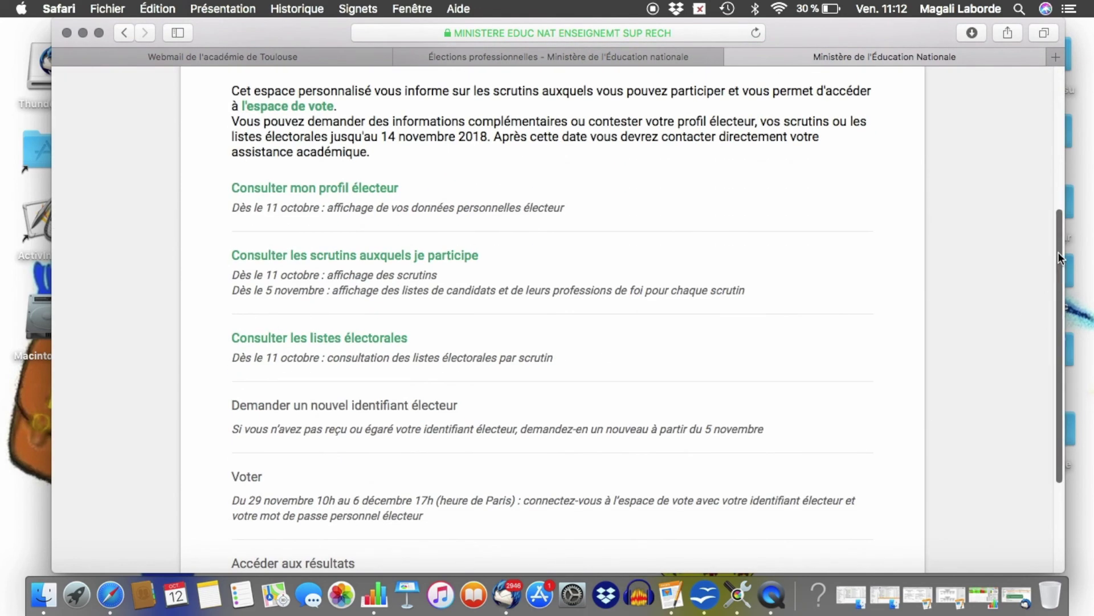
pyautogui.moveTo(1058, 255); pyautogui.dragTo(1061, 100)
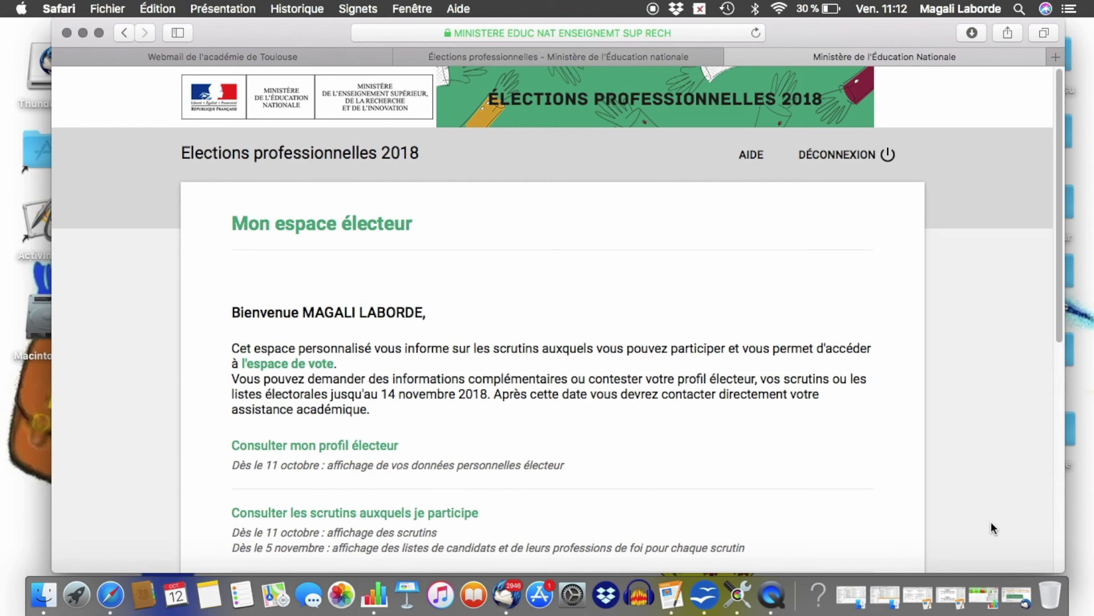
# Return to the webmail tab and stop the screen recording from QuickTime's Dock menu.
pyautogui.click(238, 59)
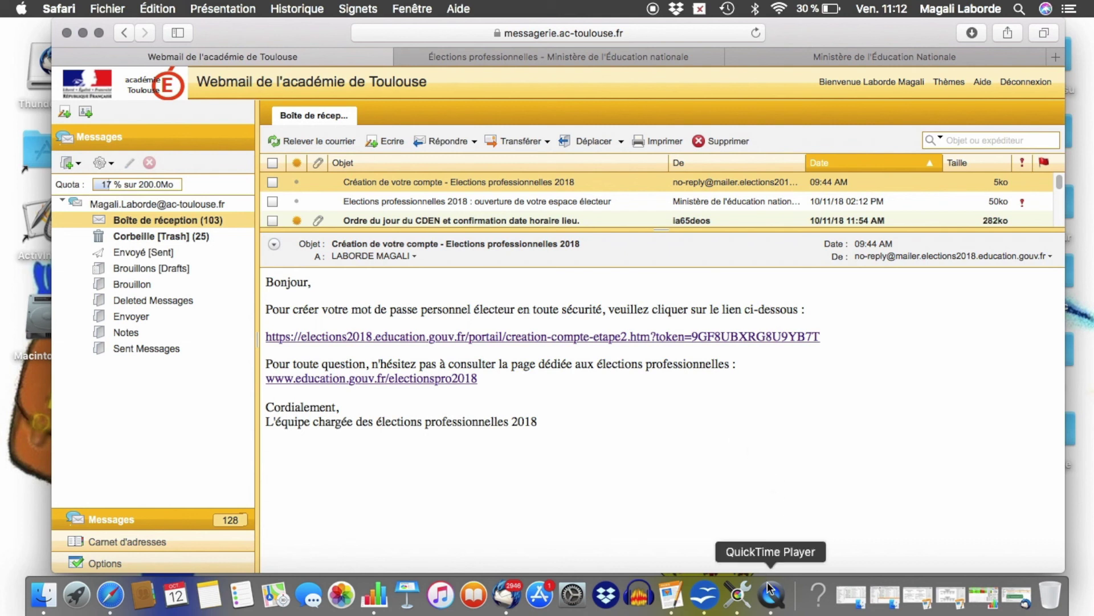
pyautogui.click(773, 603)
pyautogui.rightClick(772, 603)
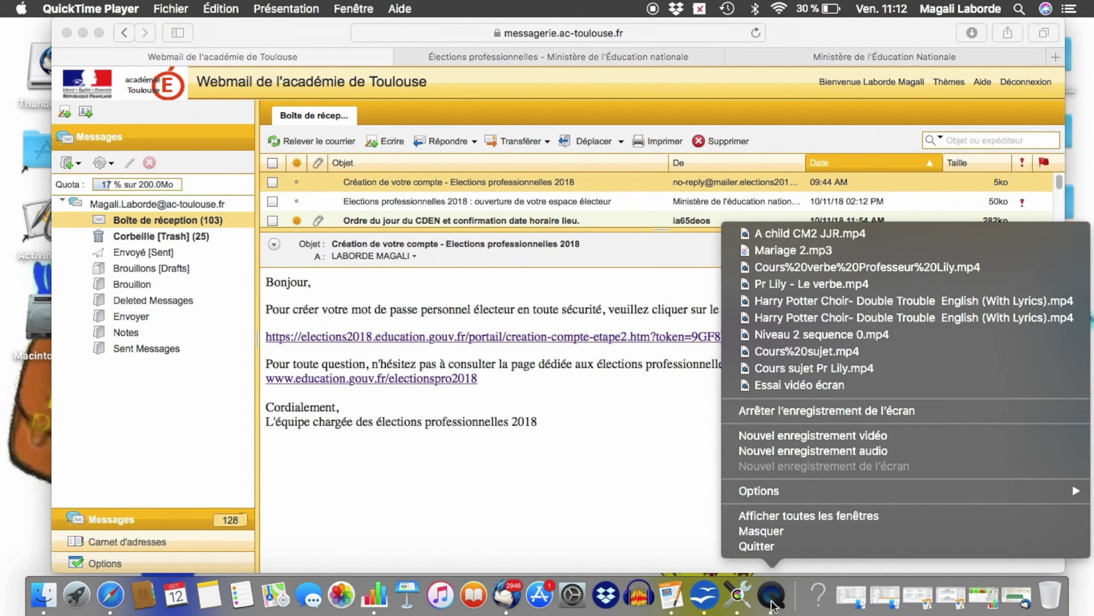
pyautogui.click(805, 410)
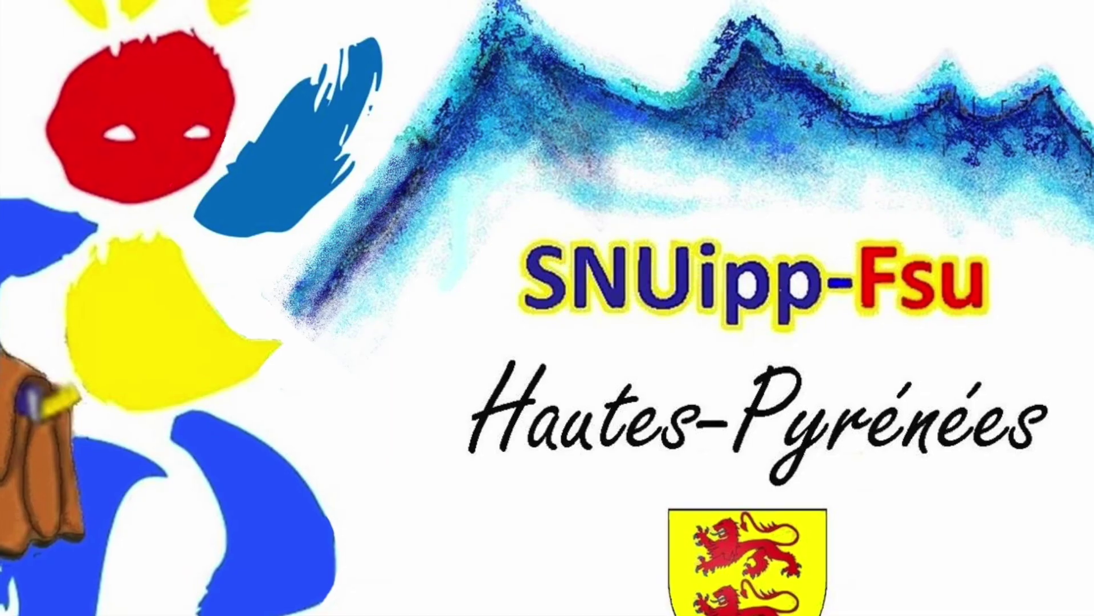